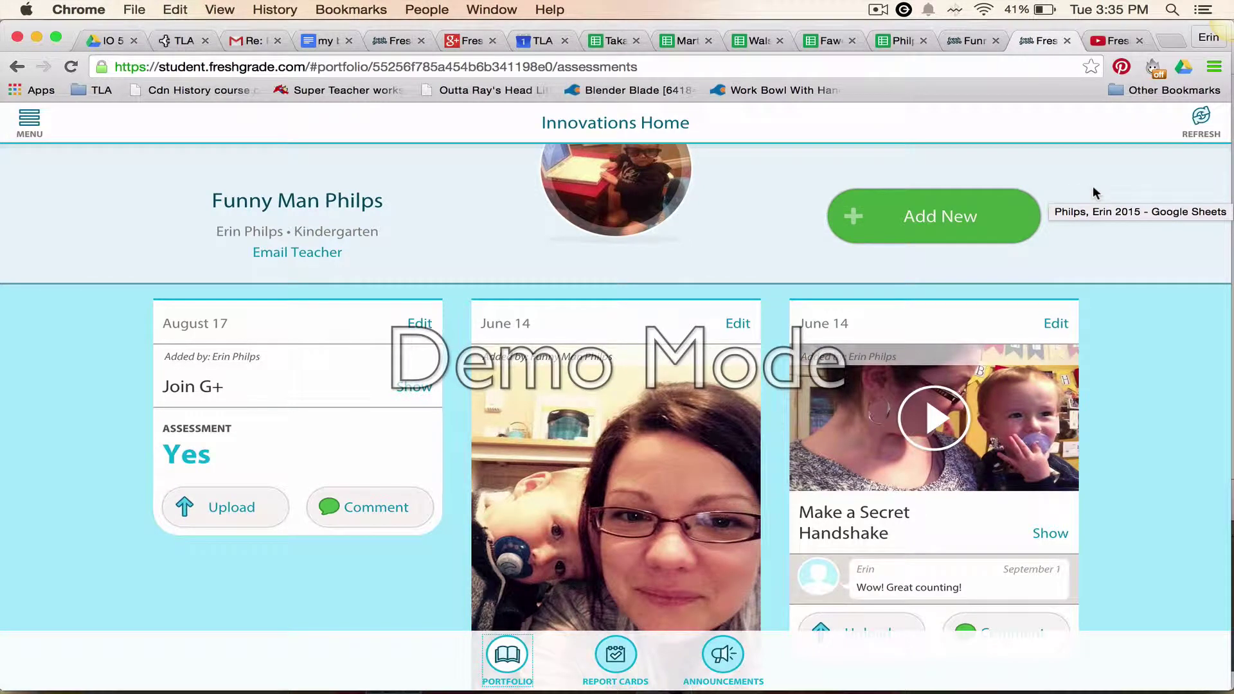
# Step: Create and save a new post captioned 'This is my picture' with IMG_1678 (1).jpg attached
pyautogui.scroll(2, 1095, 192)
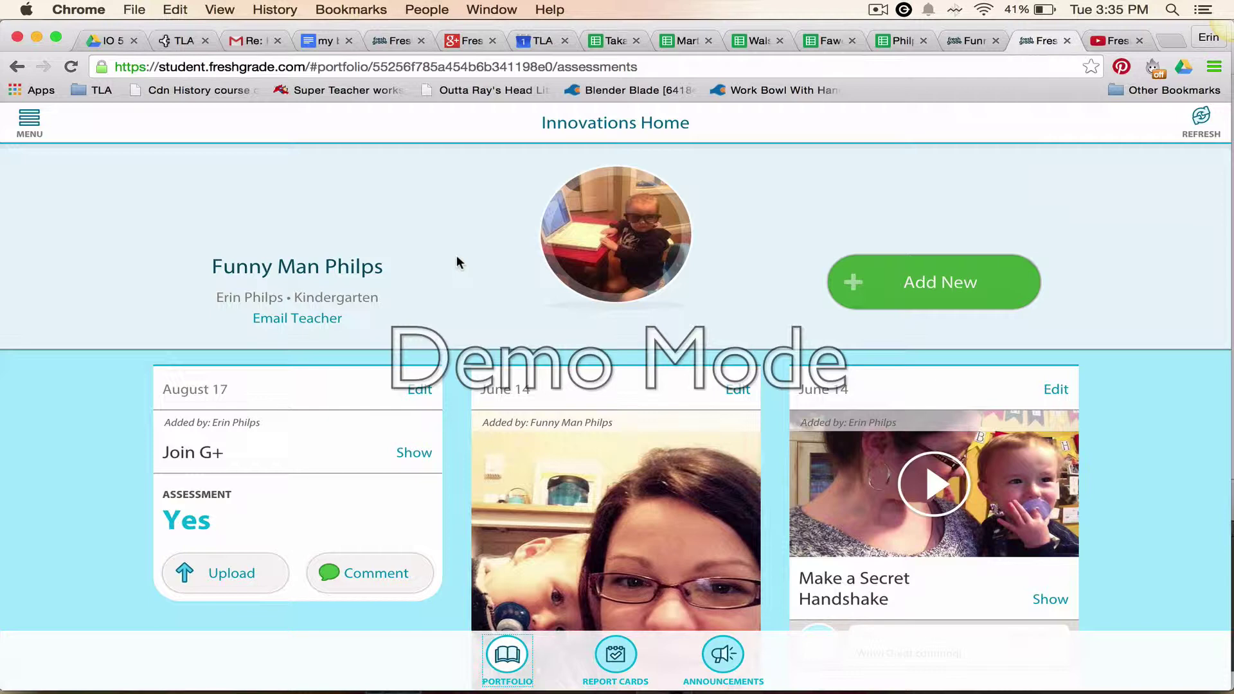
pyautogui.click(873, 301)
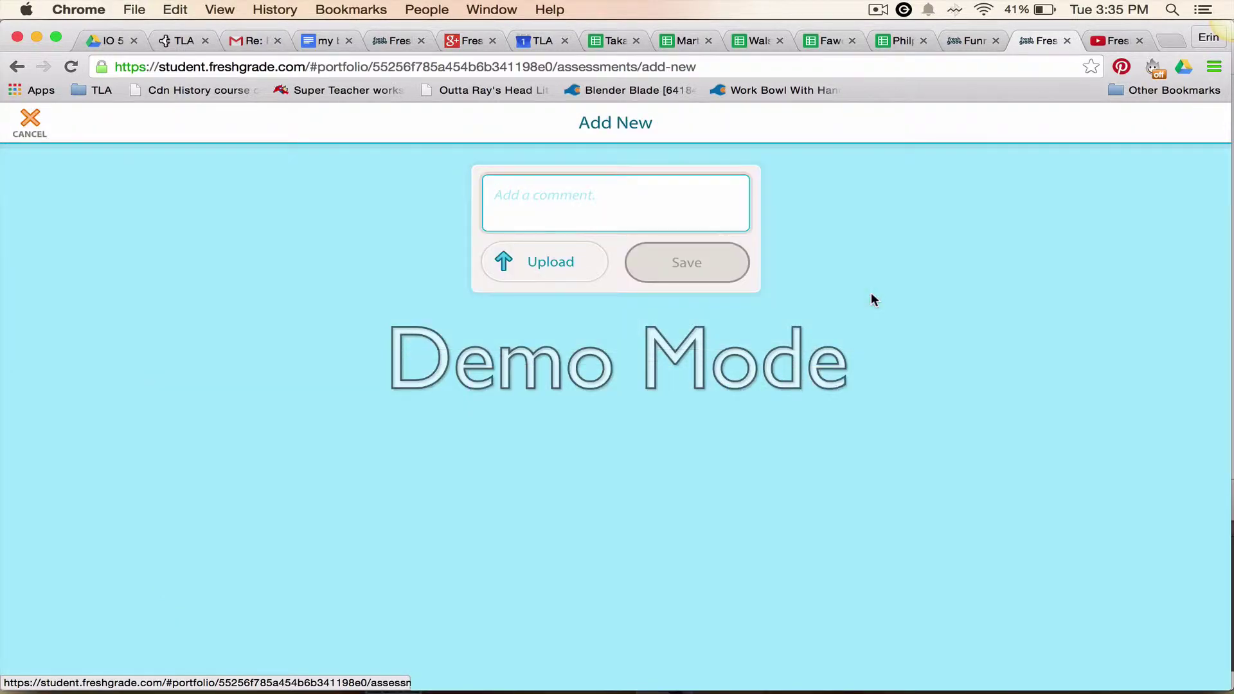
pyautogui.write('This is my ')
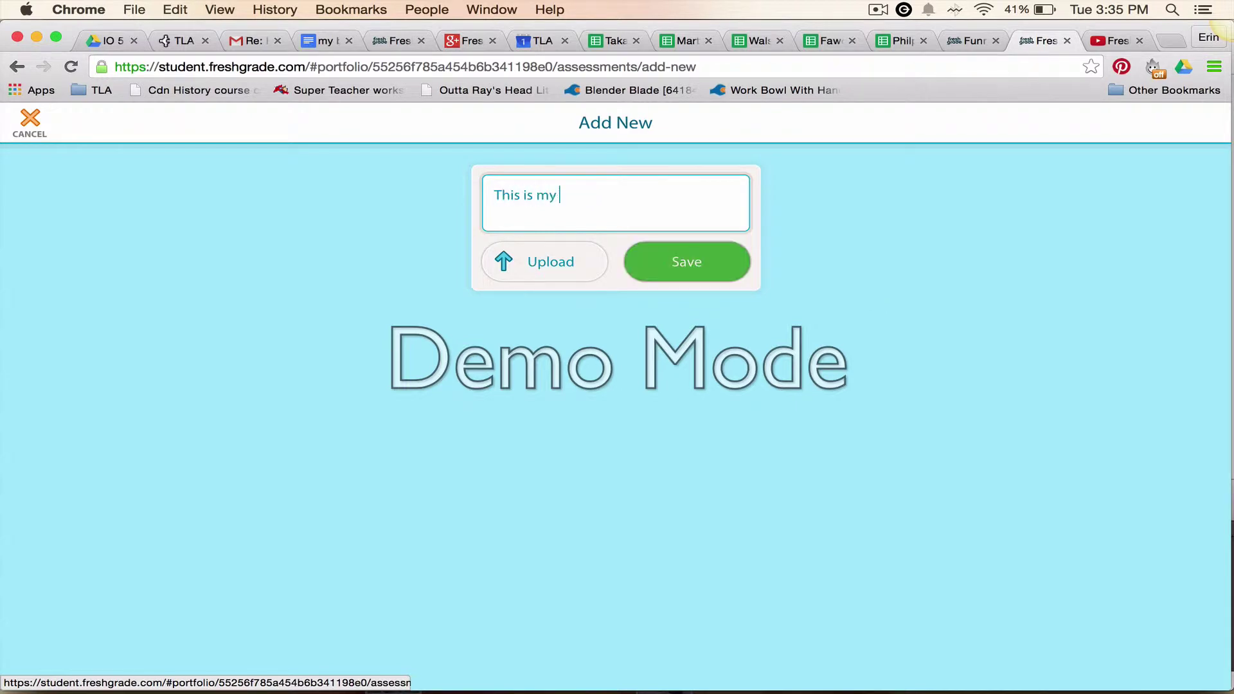
pyautogui.write('picture')
pyautogui.click(549, 264)
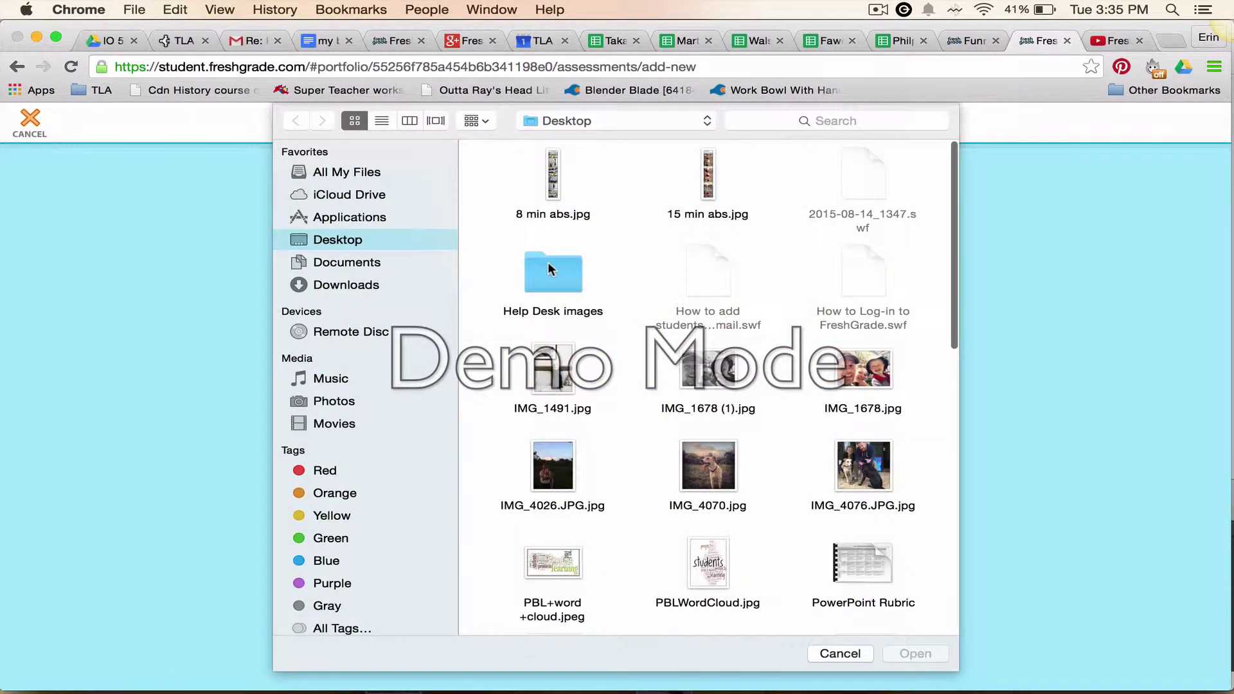
pyautogui.click(703, 367)
pyautogui.doubleClick(703, 367)
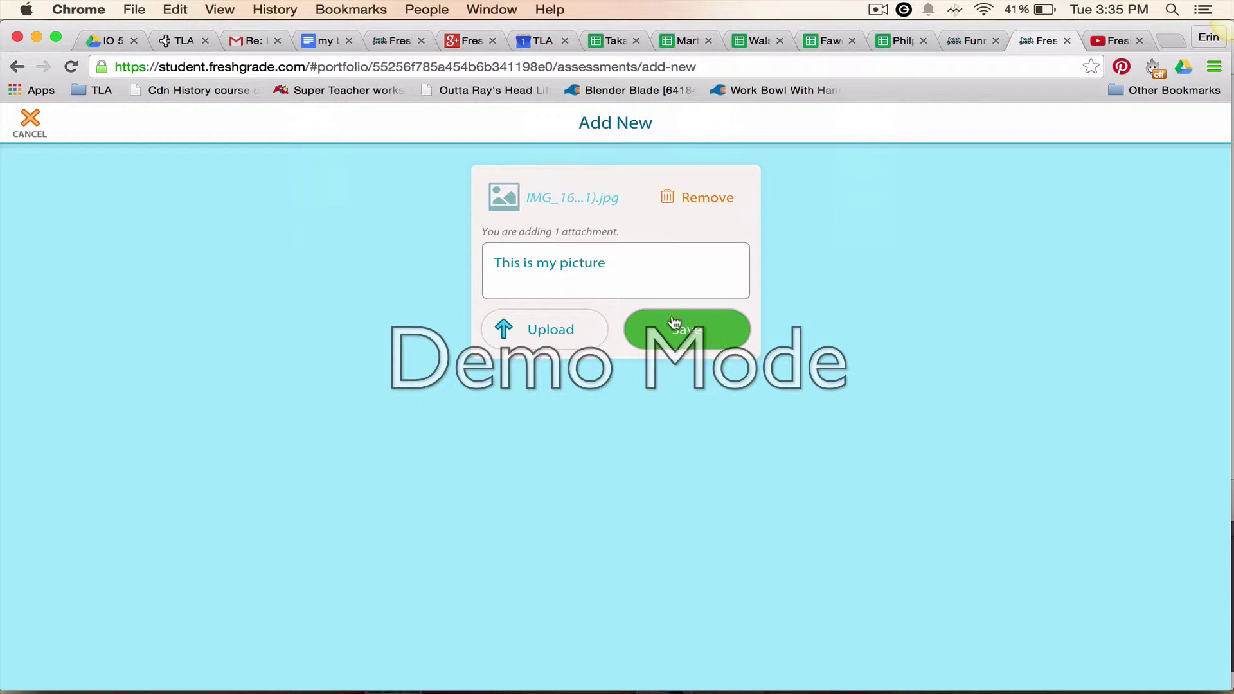
pyautogui.click(678, 335)
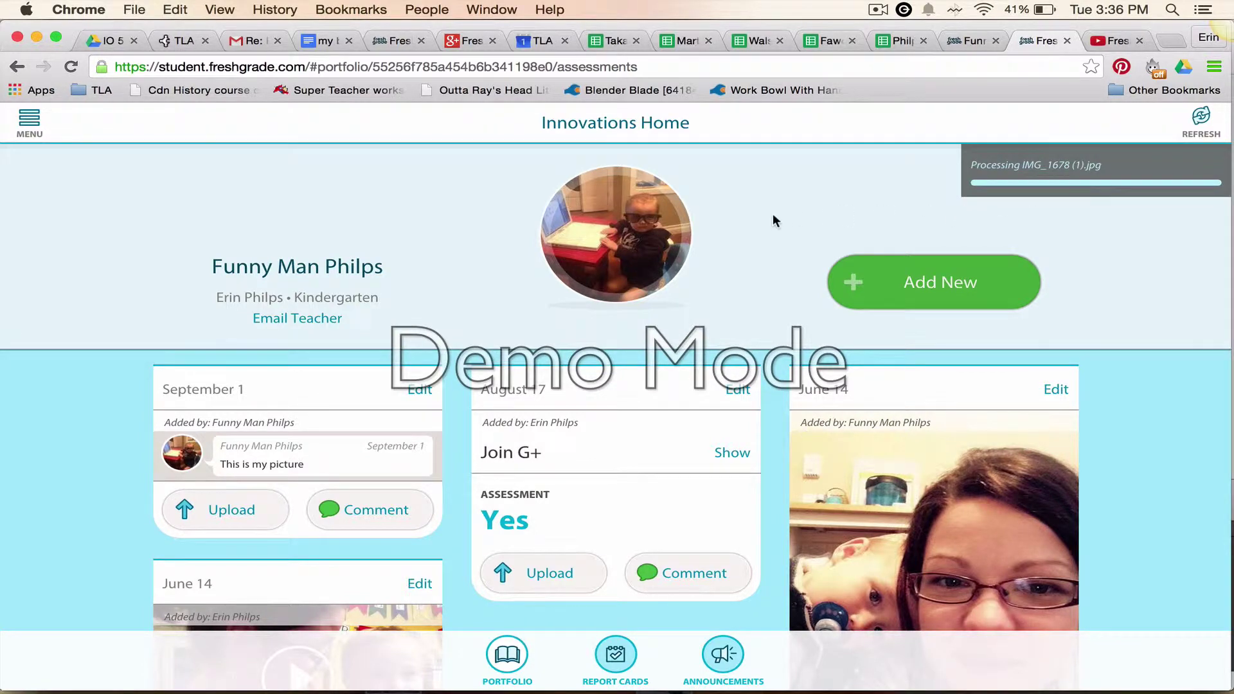
# Step: Scroll down the portfolio to see the processed photo above the 'This is my picture' caption
pyautogui.scroll(-1, 772, 213)
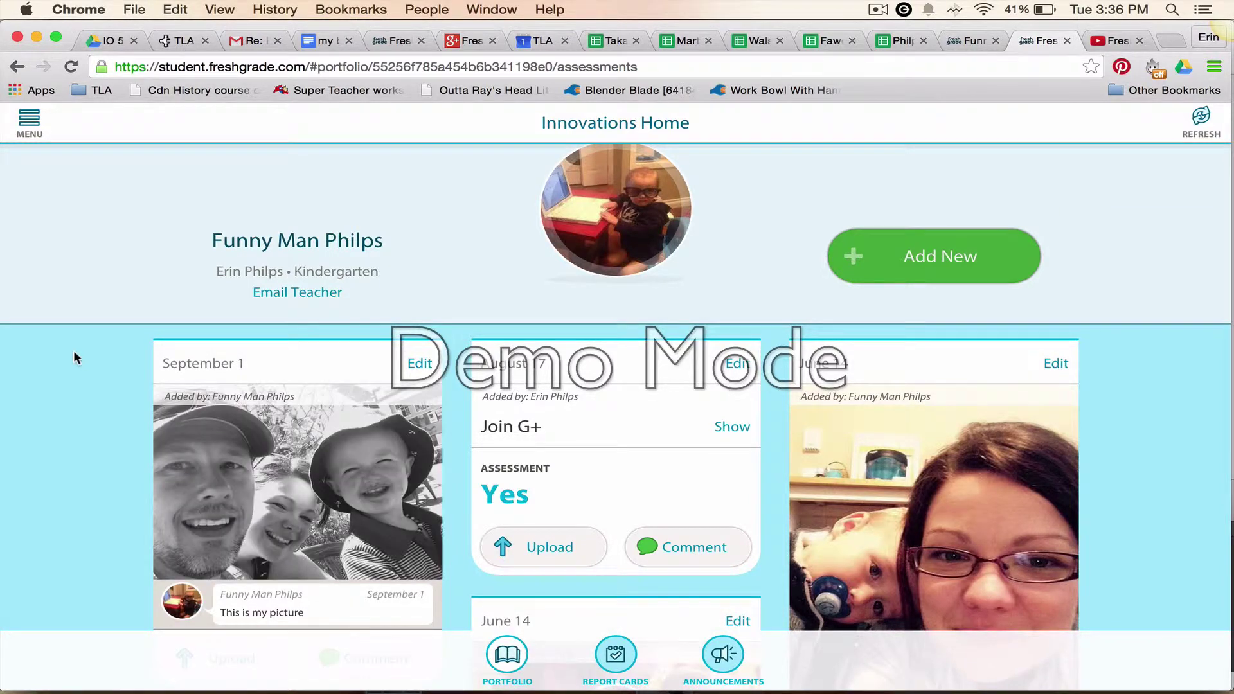
pyautogui.scroll(-1, 74, 350)
pyautogui.scroll(-4, 73, 350)
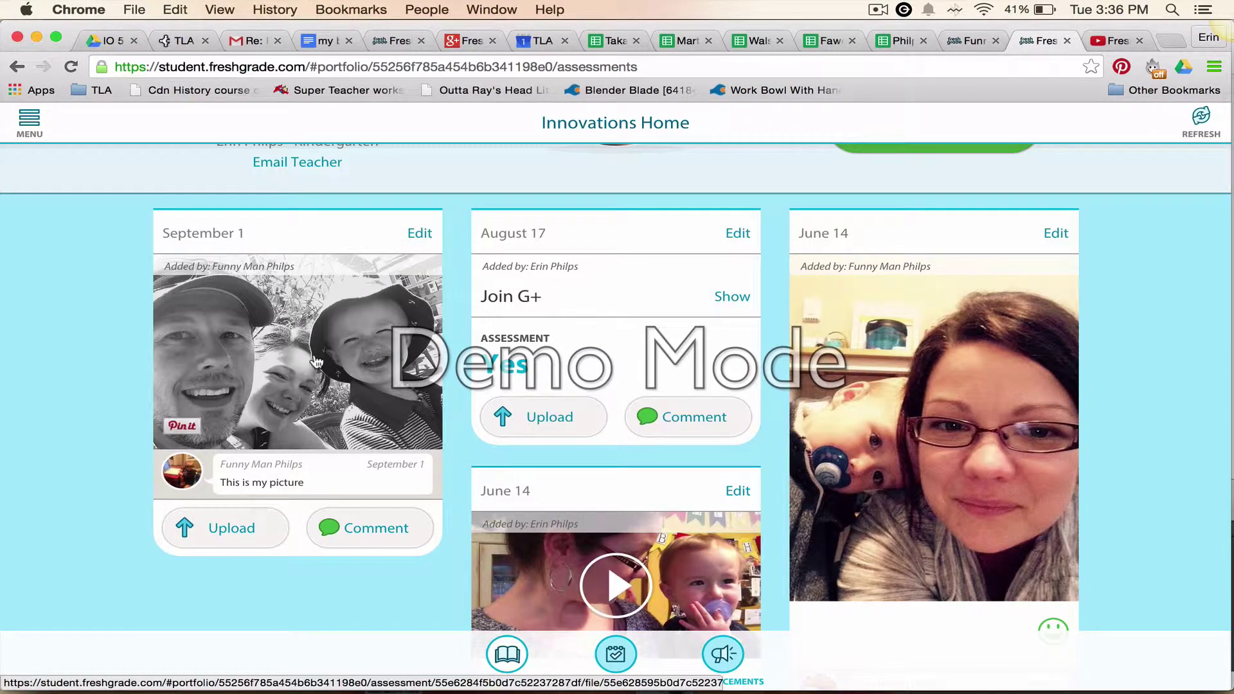
pyautogui.click(372, 544)
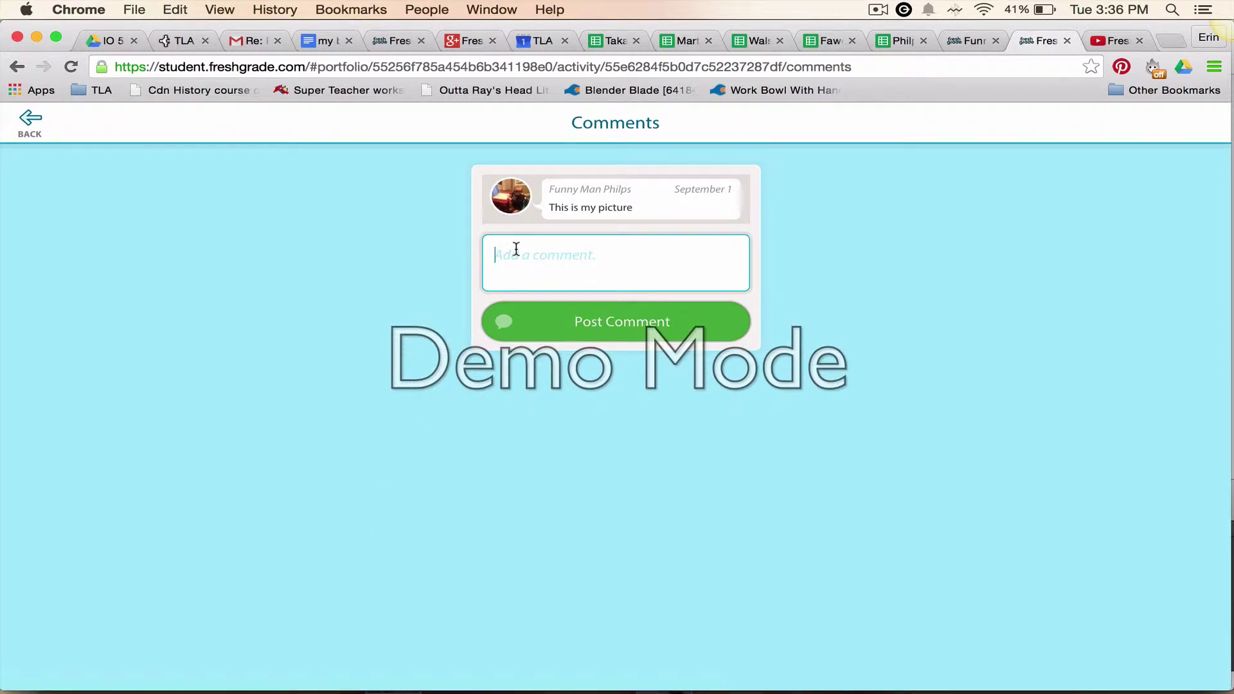
pyautogui.click(29, 124)
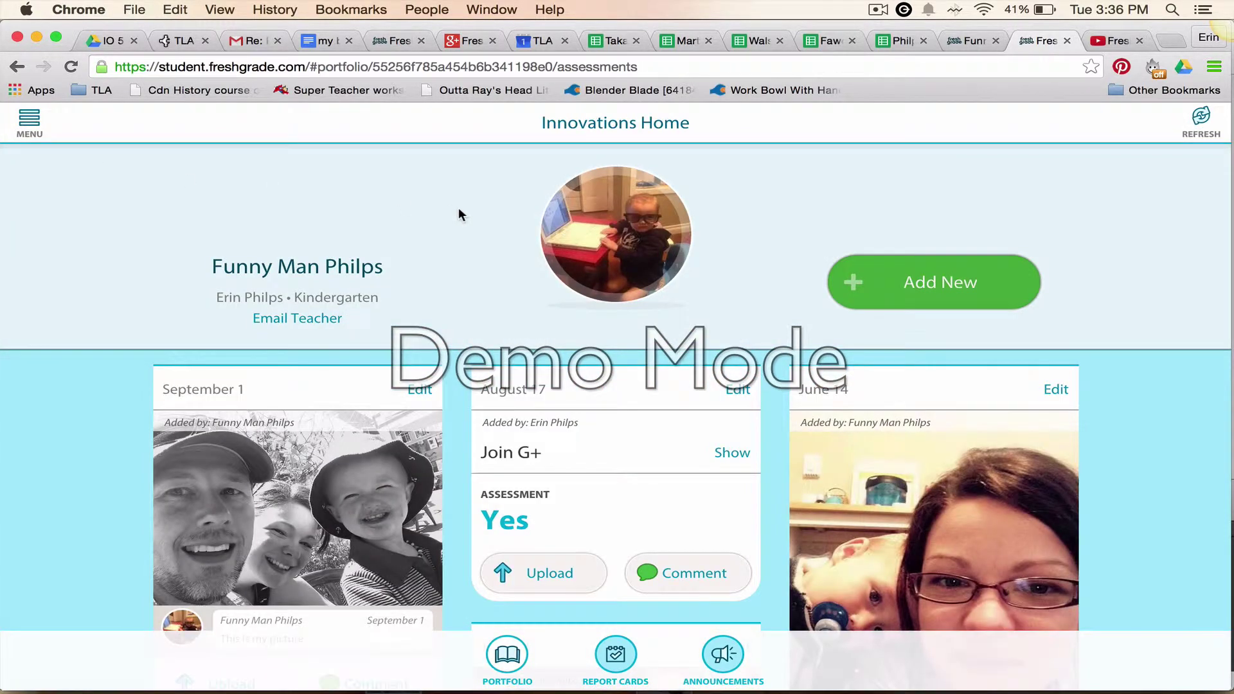
pyautogui.scroll(-3, 1130, 209)
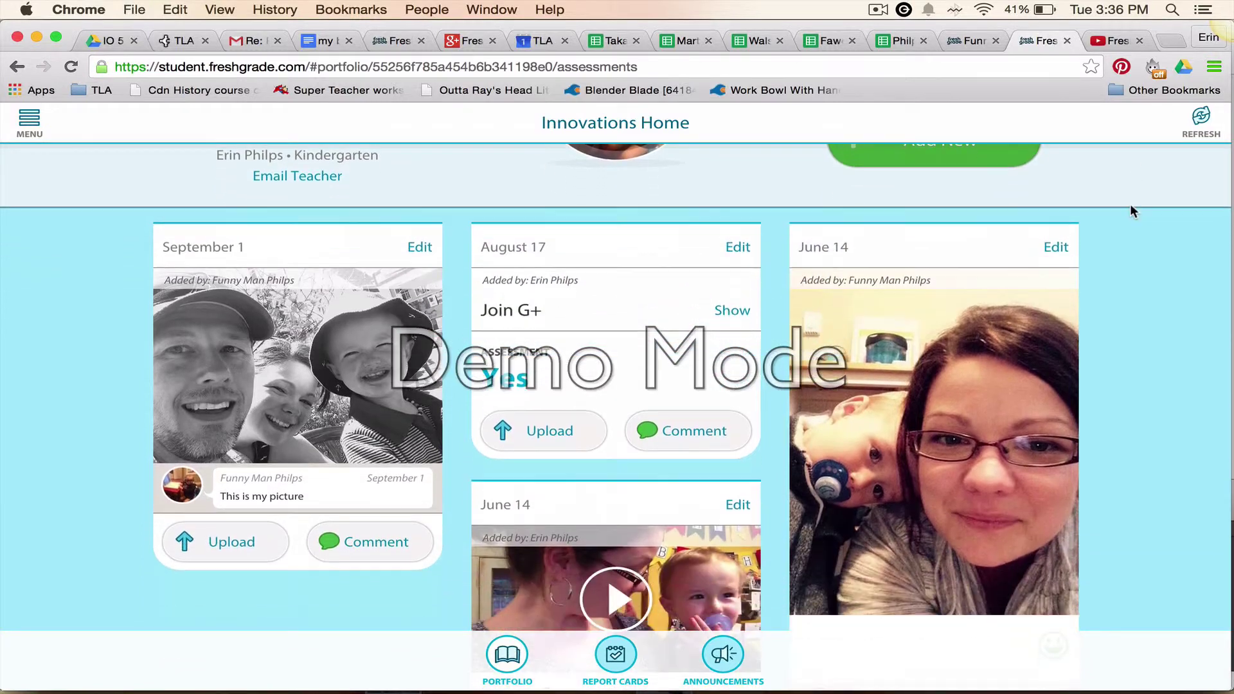
pyautogui.scroll(-3, 1130, 205)
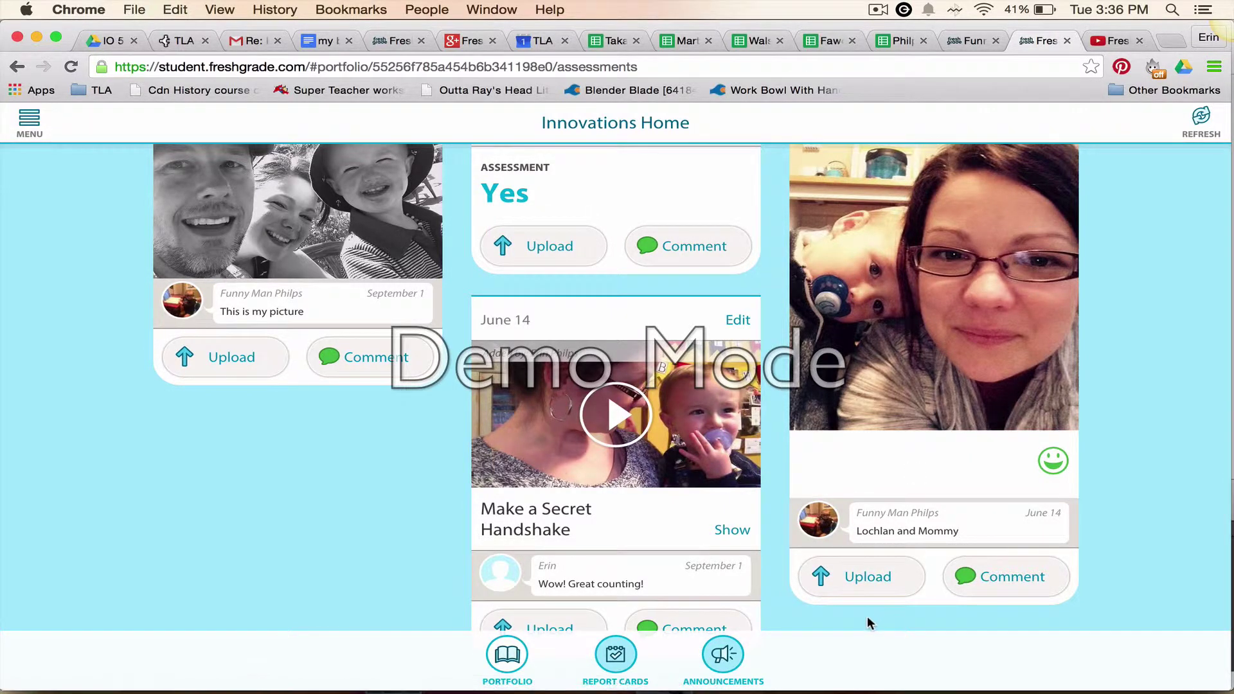
# Step: Upload IMG_4070.jpg to the June 14 'Lochlan and Mommy' post as its second photo
pyautogui.click(867, 578)
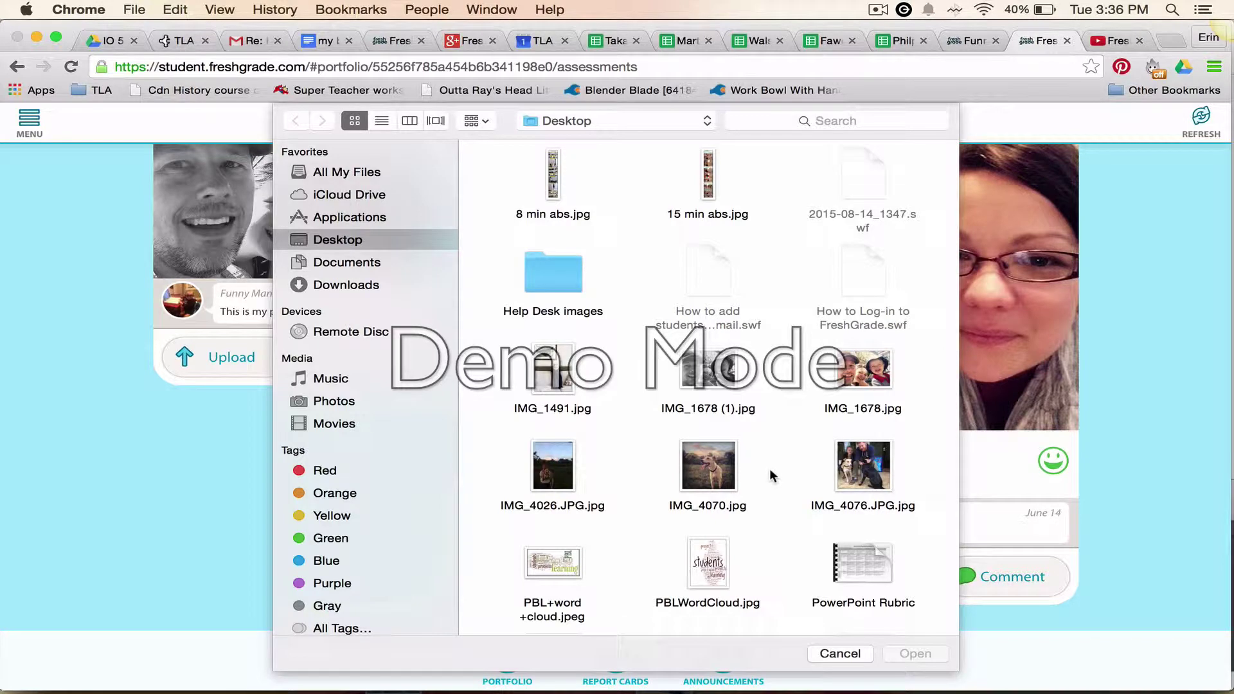
pyautogui.click(708, 464)
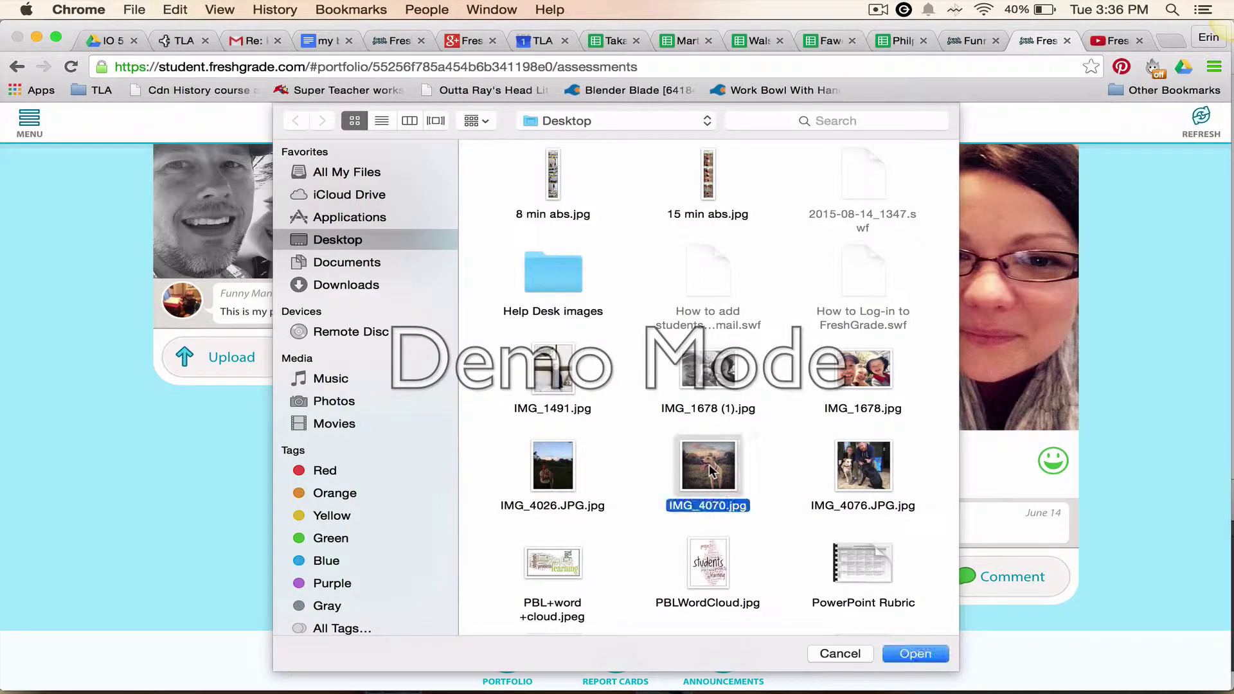
pyautogui.click(908, 654)
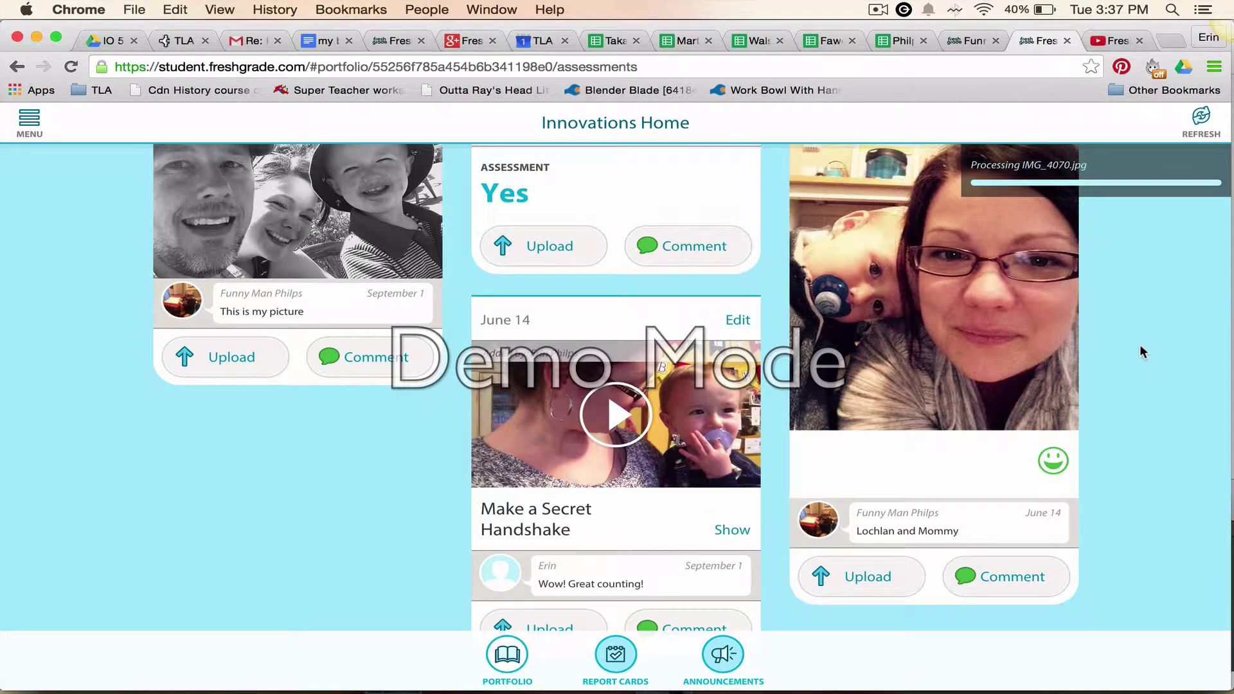
pyautogui.scroll(-2, 1140, 344)
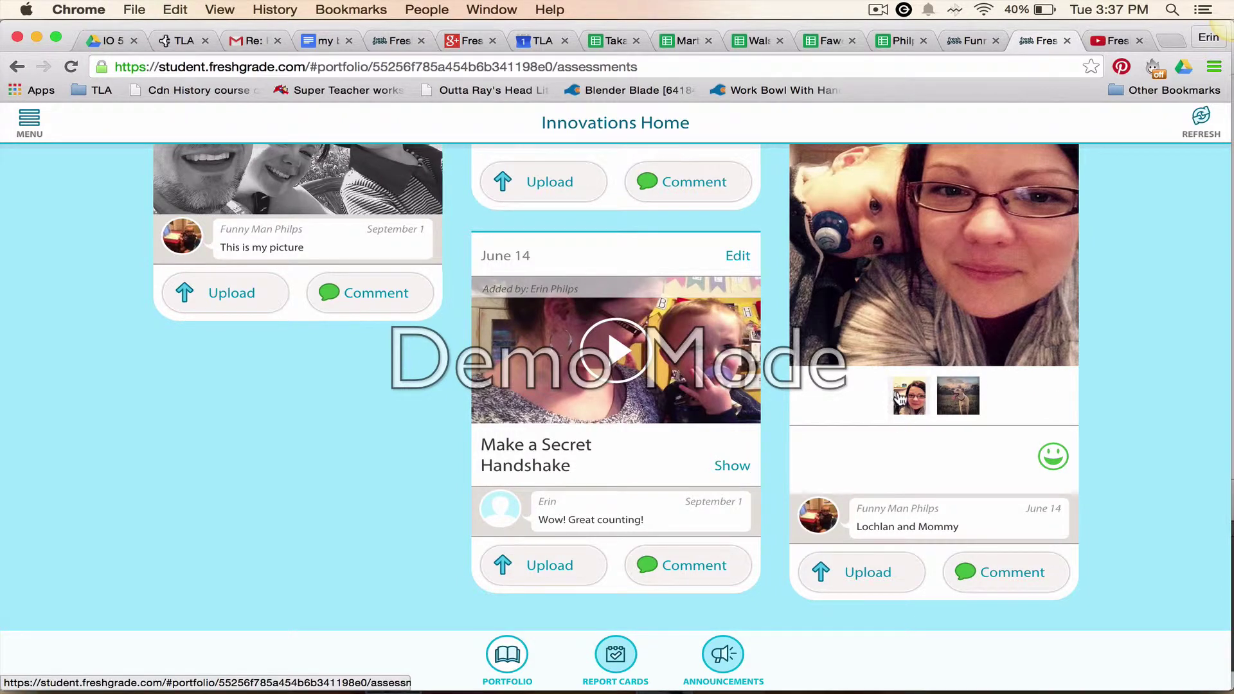
# Step: View the new dog photo enlarged, close the lightbox, and scroll back to the portfolio top
pyautogui.click(957, 402)
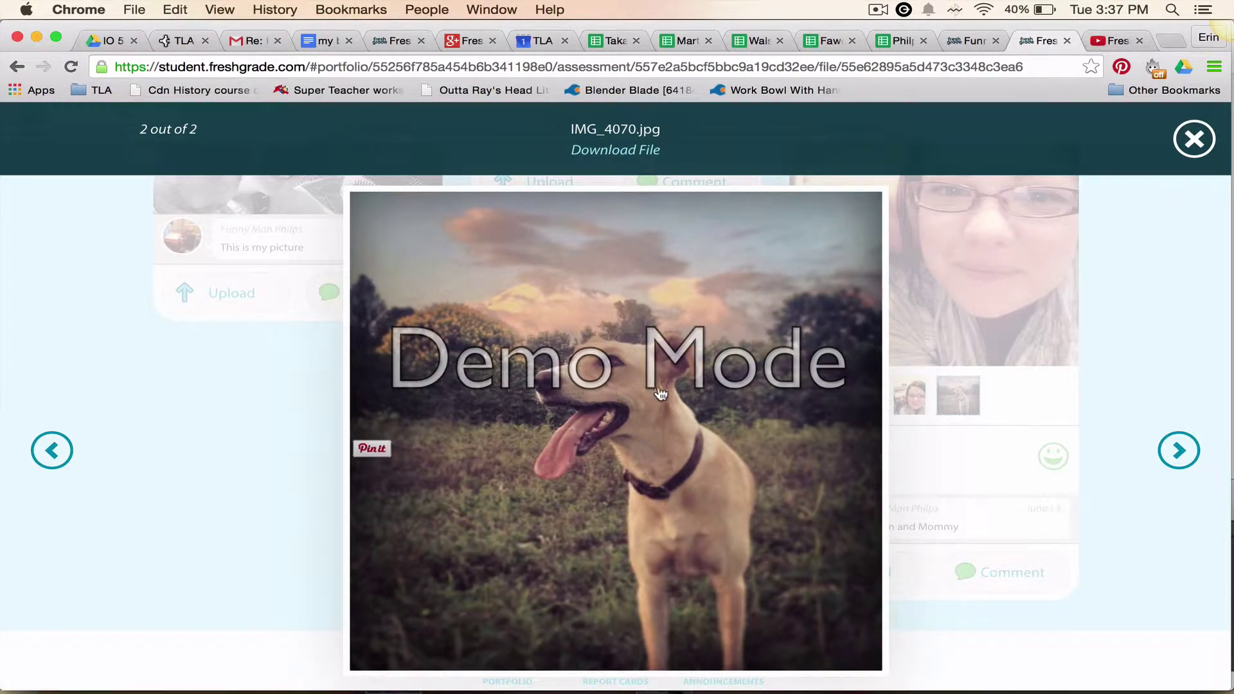
pyautogui.click(1194, 139)
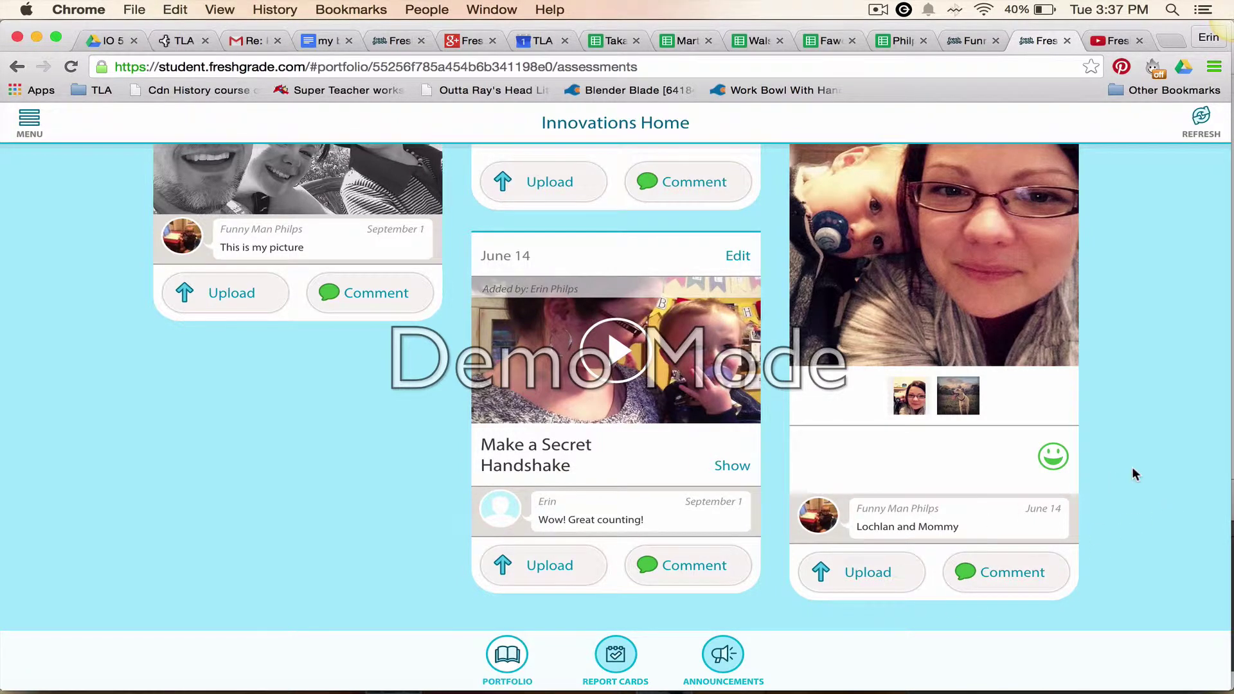
pyautogui.scroll(3, 1134, 474)
pyautogui.scroll(3, 1134, 474)
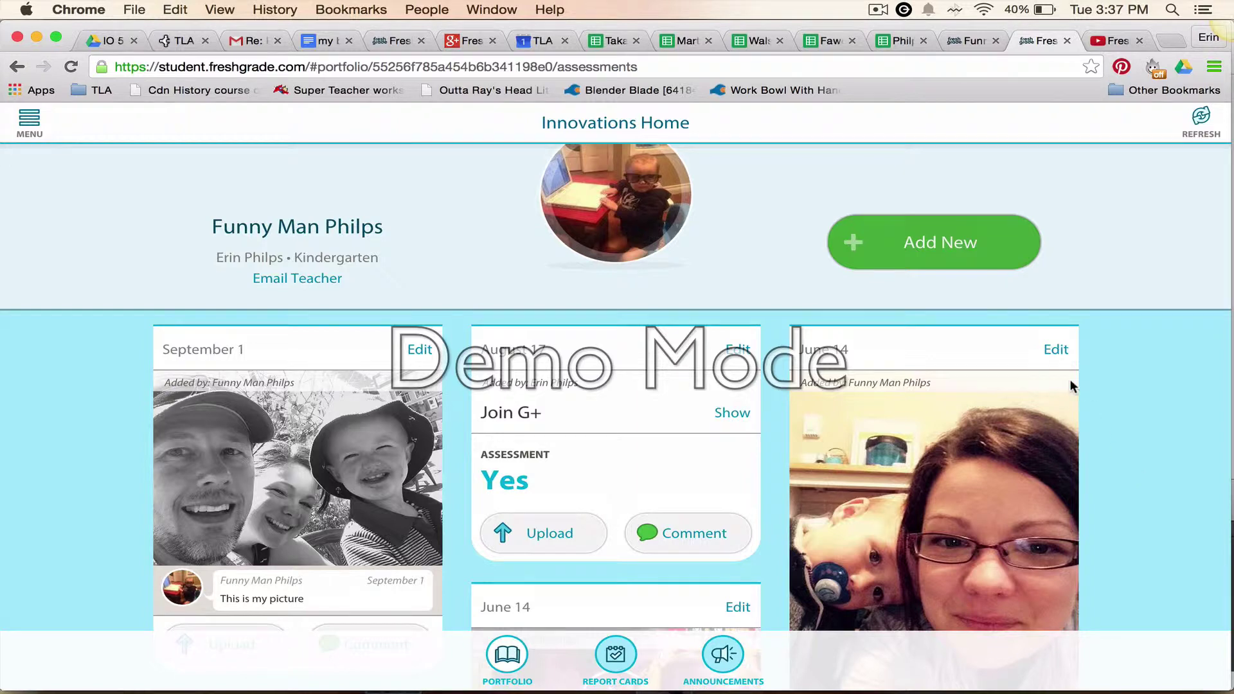
# Step: Start a new post, cancel the file picker without attaching anything, and reopen the waitlist Google Doc
pyautogui.click(930, 240)
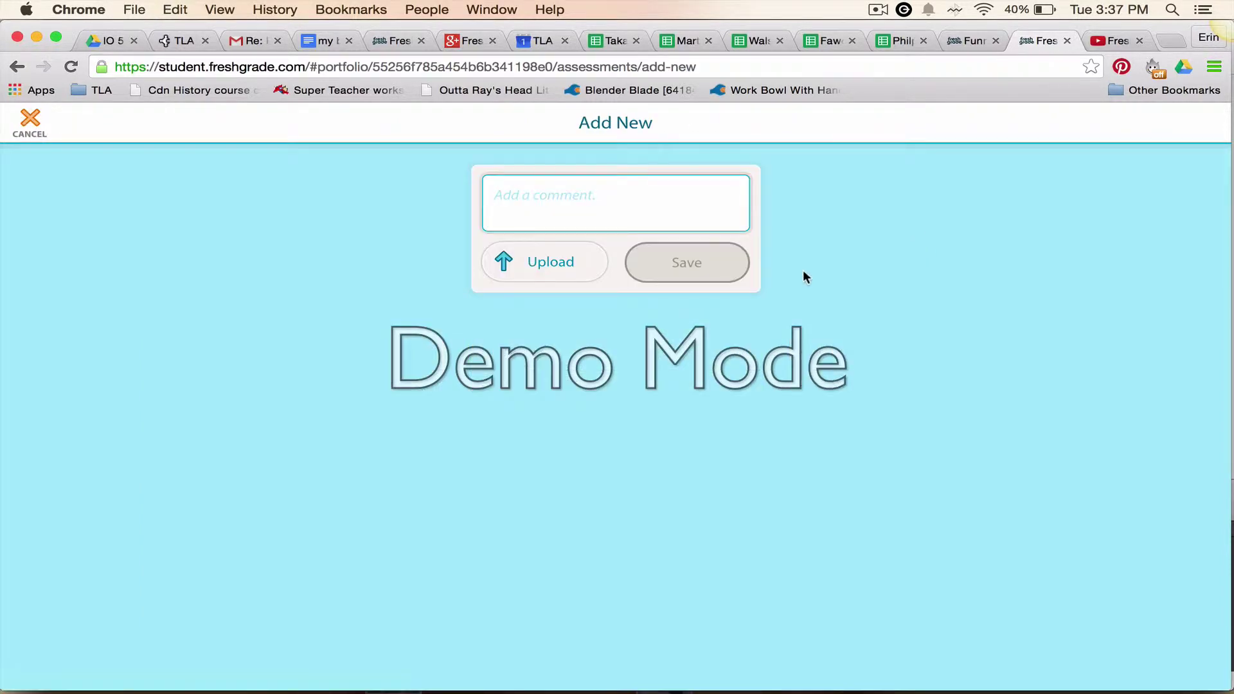
pyautogui.click(550, 264)
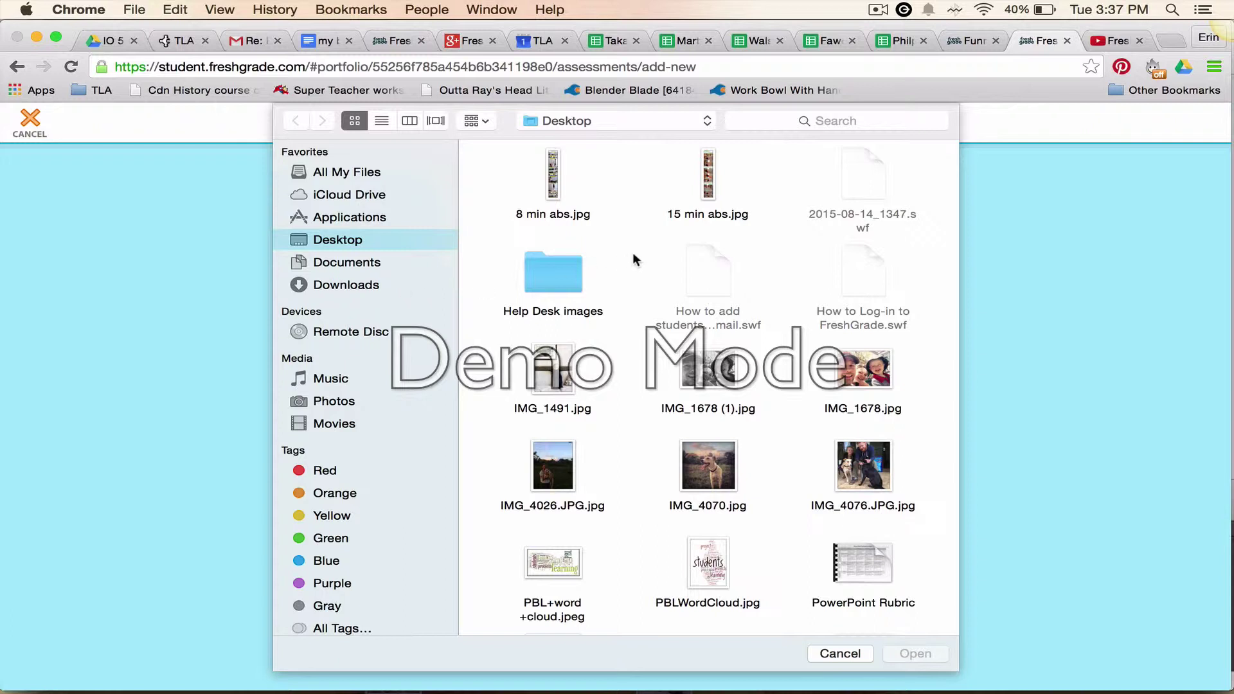
pyautogui.scroll(-5, 633, 259)
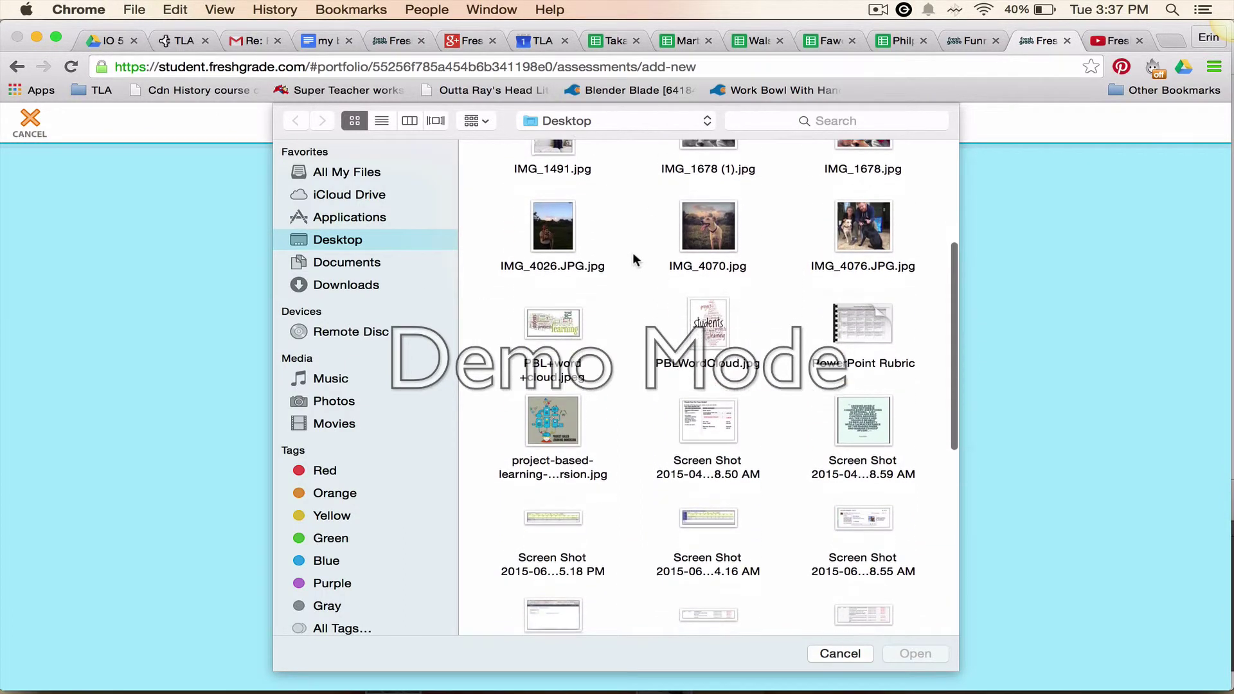
pyautogui.scroll(-1, 633, 259)
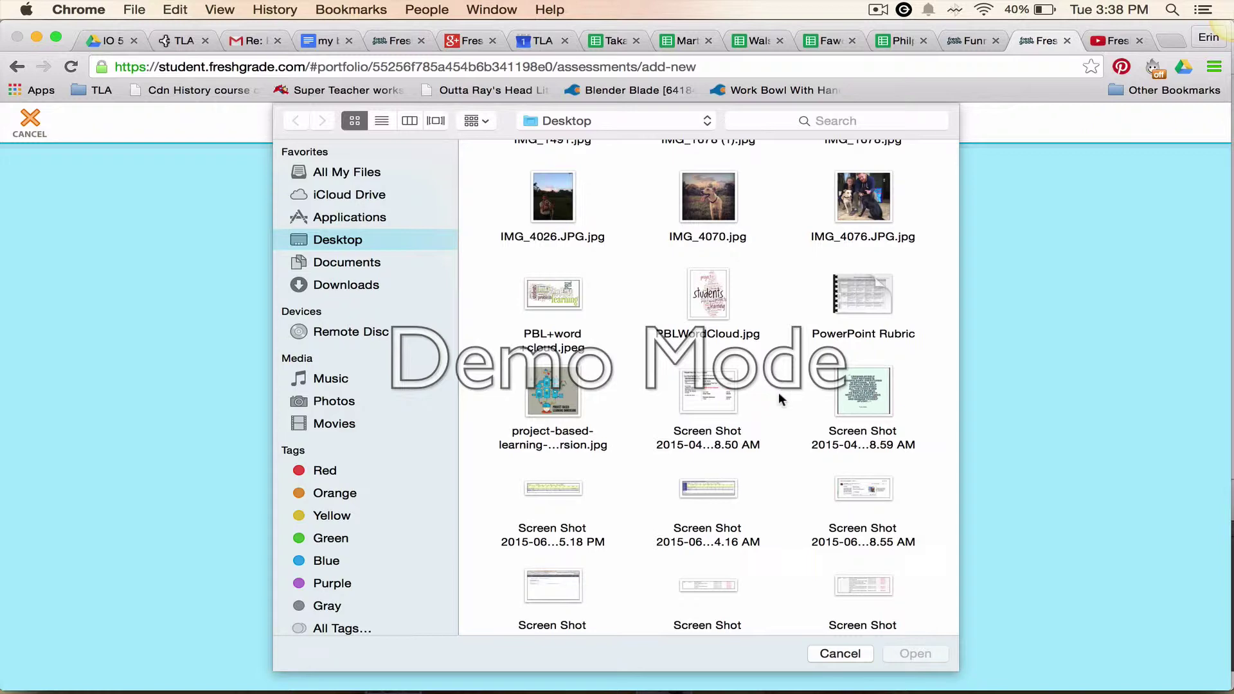
pyautogui.click(838, 653)
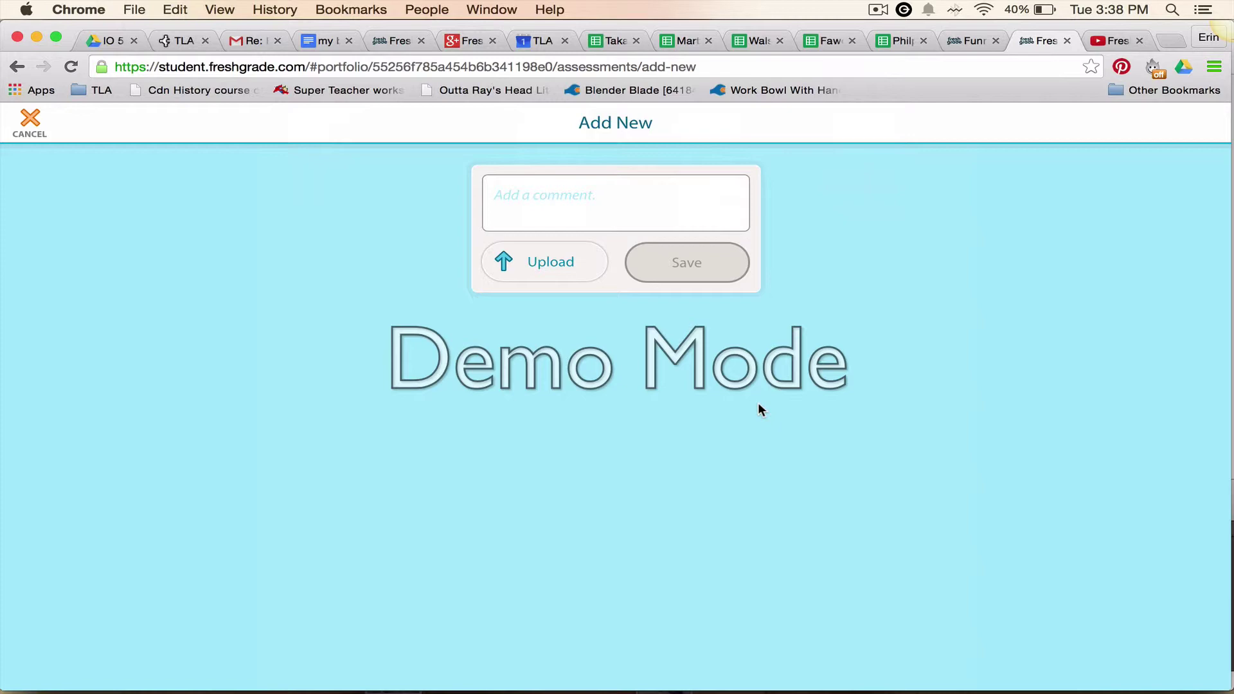
pyautogui.press('super+shift+t')
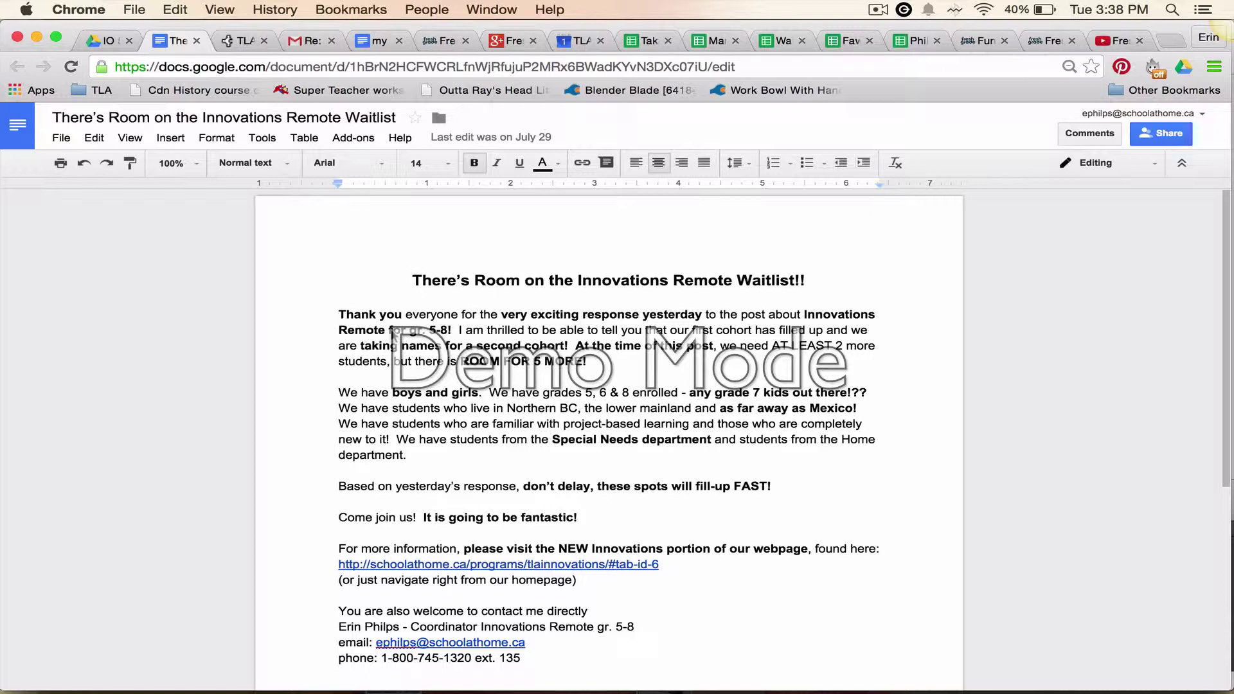
# Step: Copy the waitlist Google Doc's URL and return to the FreshGrade new-post form
pyautogui.click(383, 67)
pyautogui.press('cmd+c')
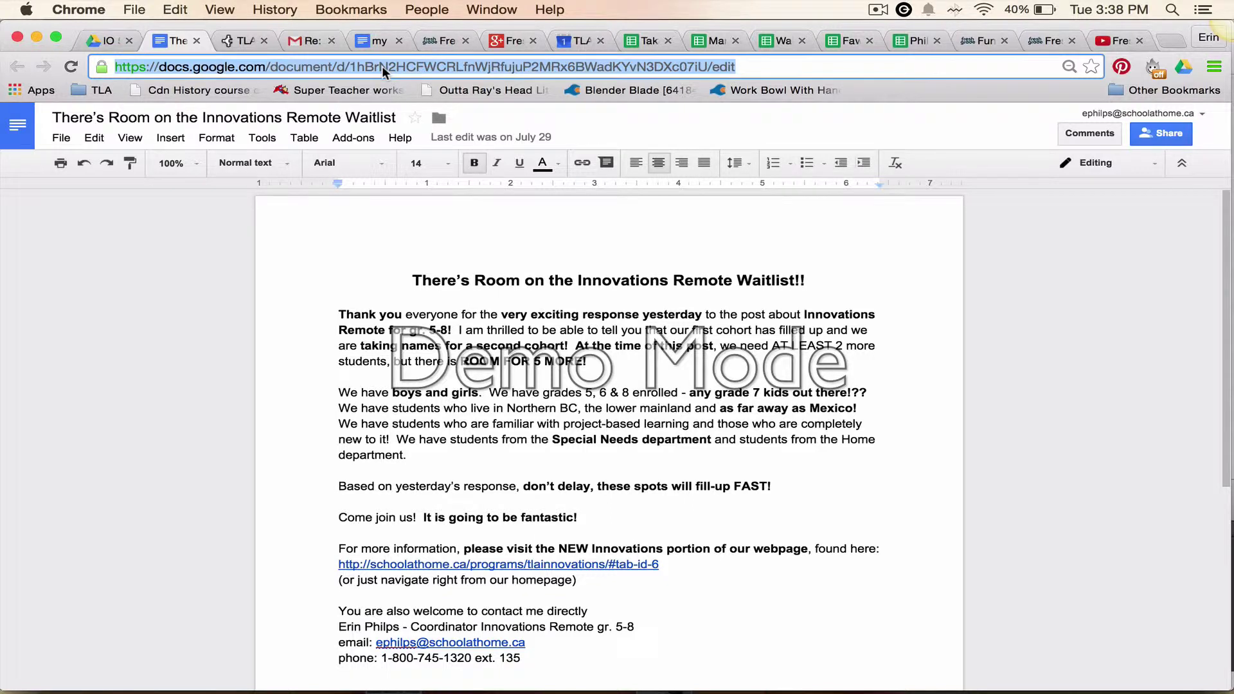
pyautogui.click(1044, 41)
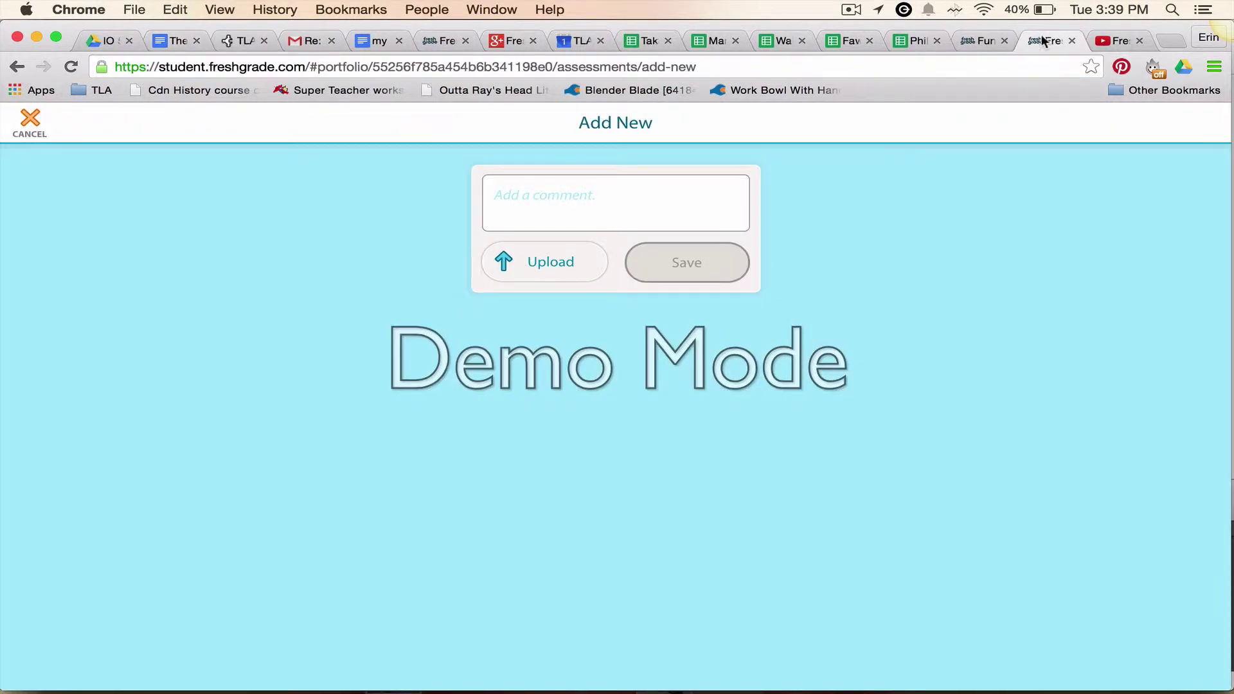
# Step: Paste the Google Doc link, add 'This is my first draft of the advert.' above it, and save
pyautogui.click(653, 198)
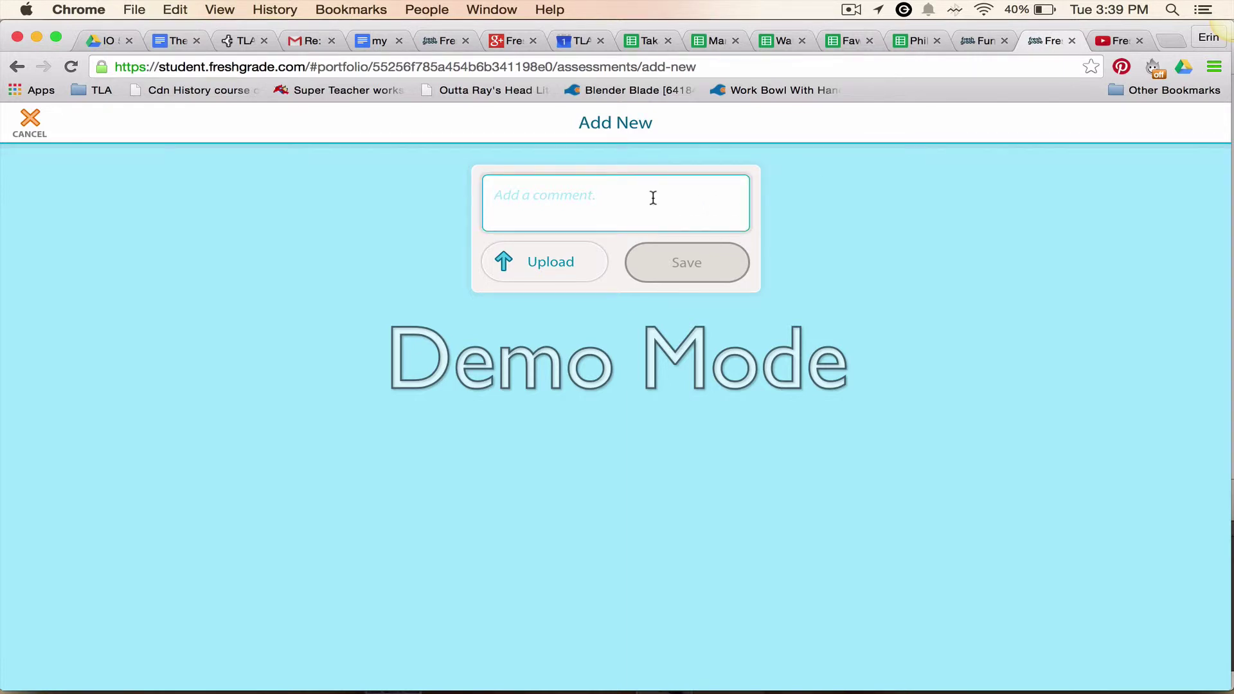
pyautogui.press('cmd+v')
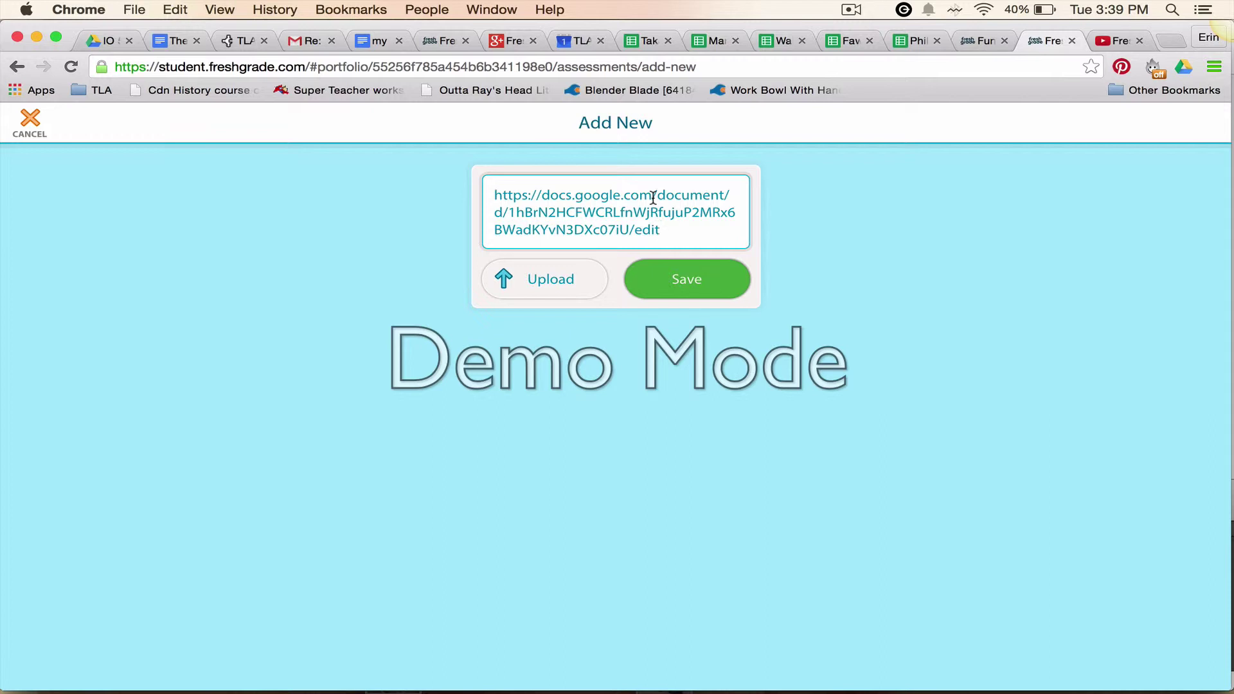
pyautogui.click(494, 194)
pyautogui.press('Return')
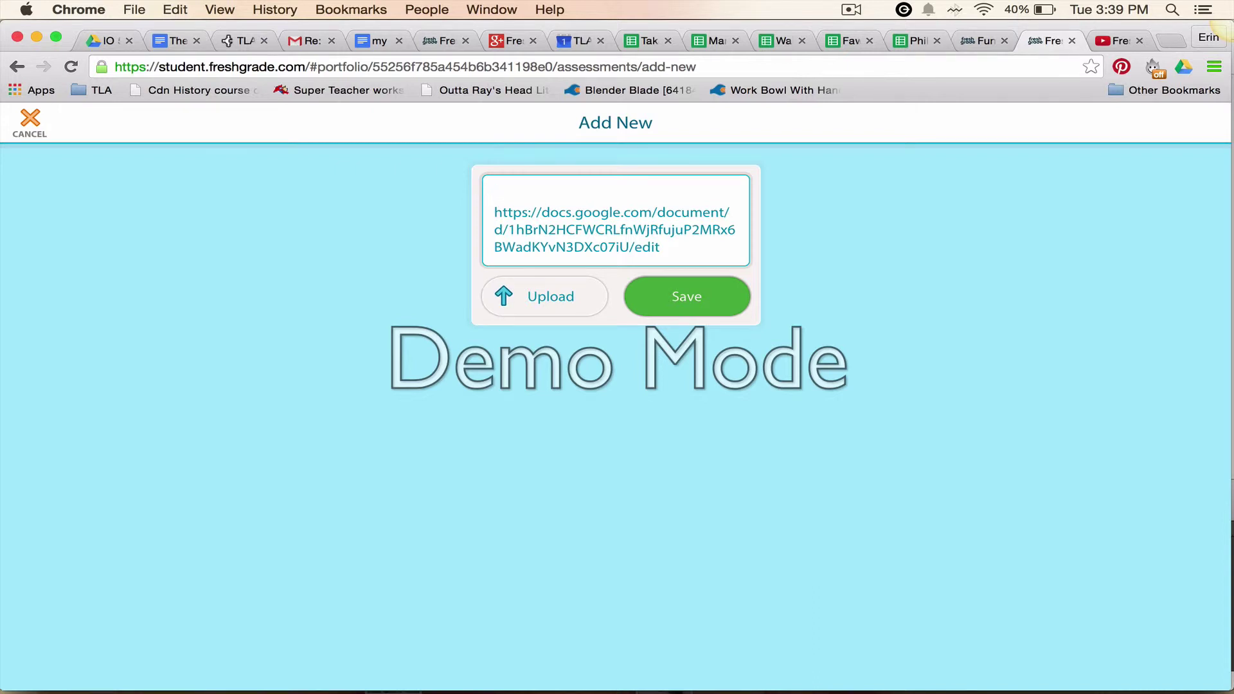
pyautogui.write('This is my fist')
pyautogui.press('BackSpace')
pyautogui.press('BackSpace')
pyautogui.press('BackSpace')
pyautogui.write('rst draft of ')
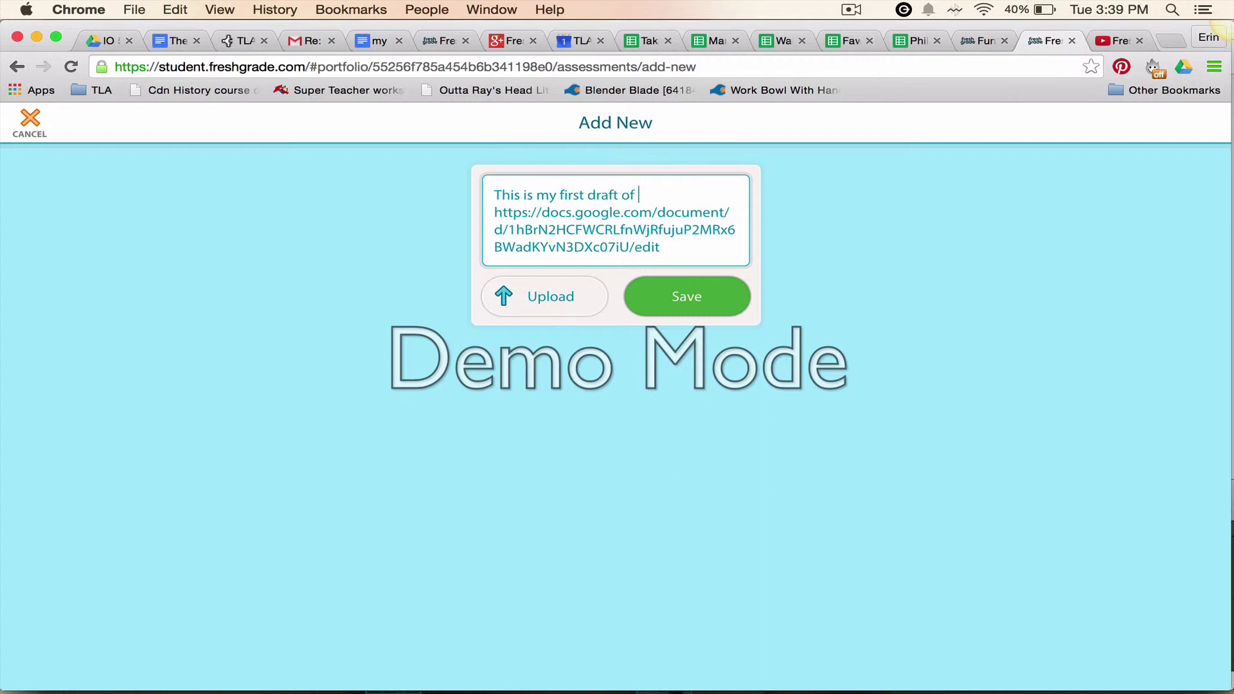
pyautogui.write('the advert...')
pyautogui.press('BackSpace')
pyautogui.press('BackSpace')
pyautogui.press('Return')
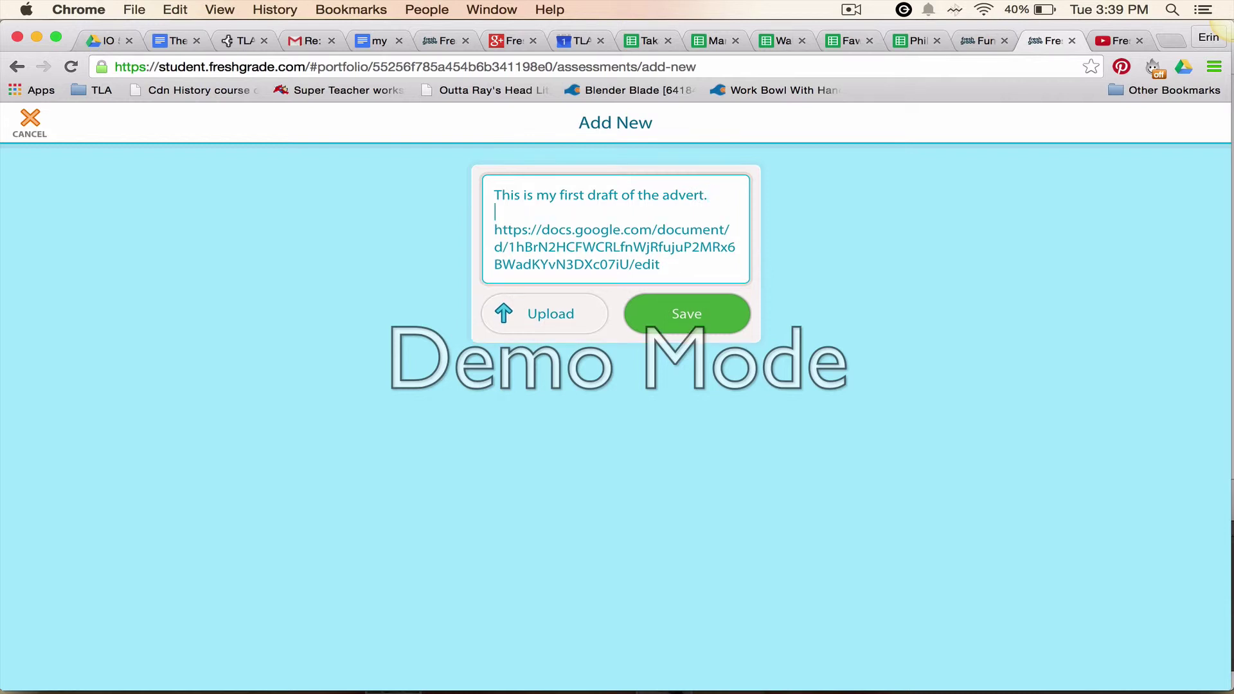
pyautogui.click(687, 310)
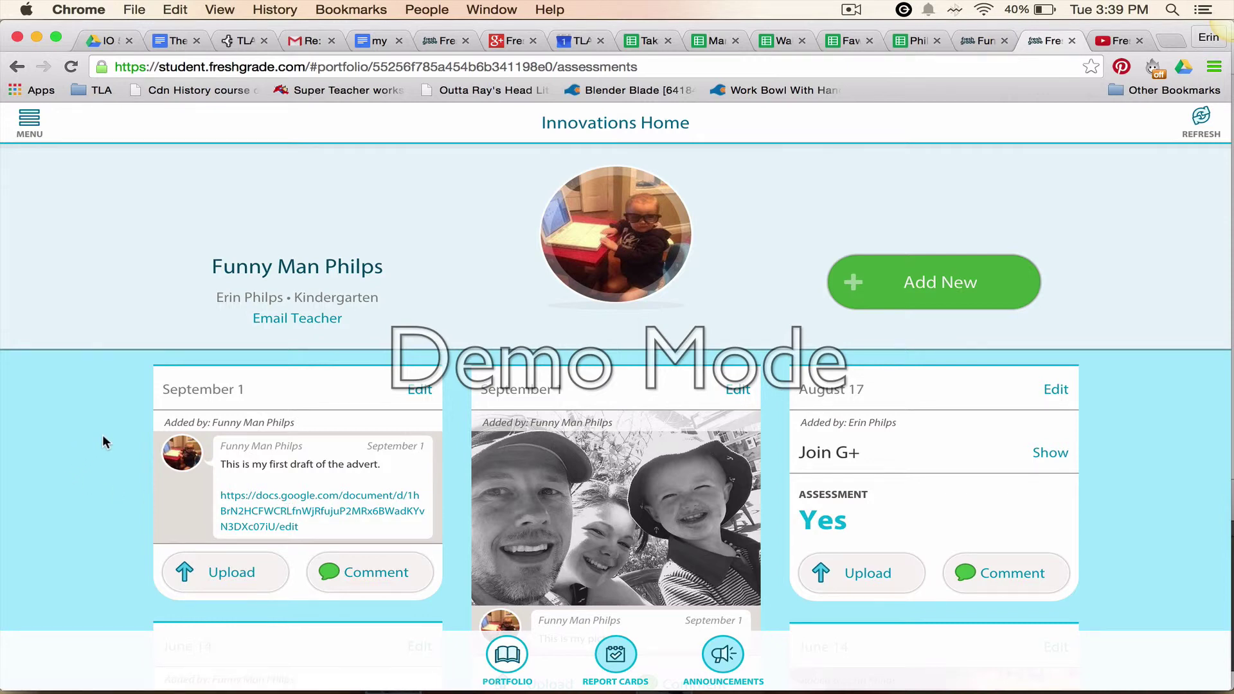
# Step: Scroll the portfolio to confirm the advert-draft link post now appears first
pyautogui.scroll(-2, 102, 436)
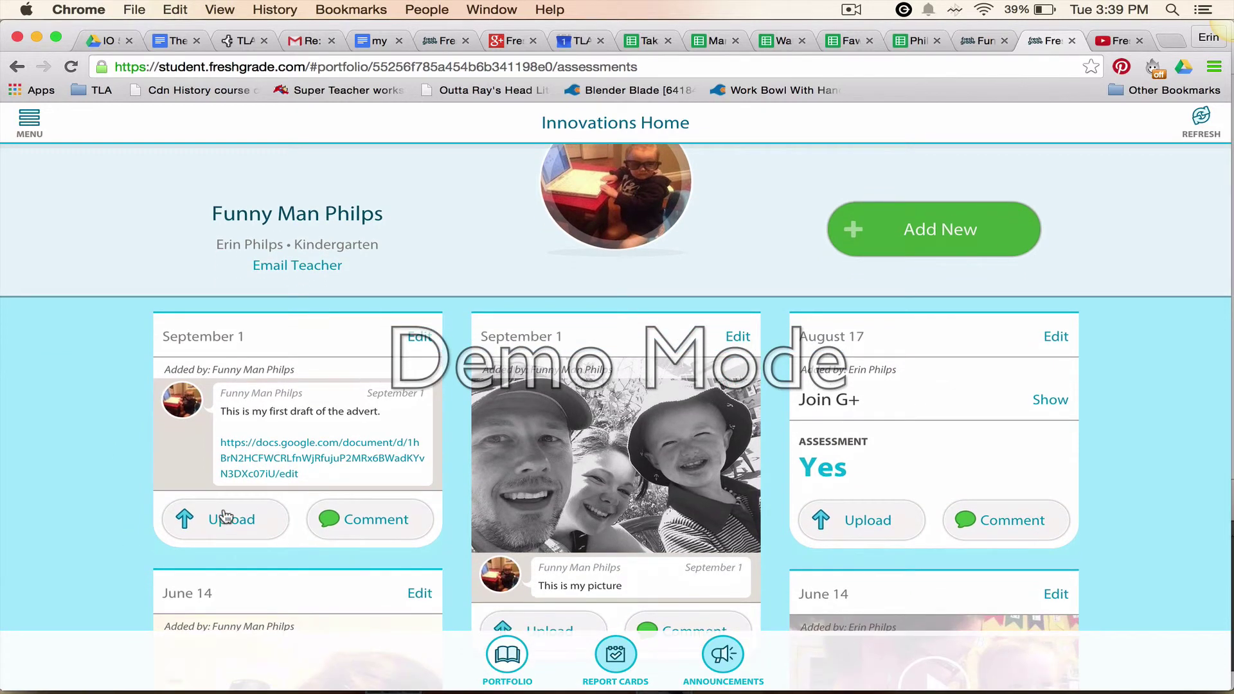